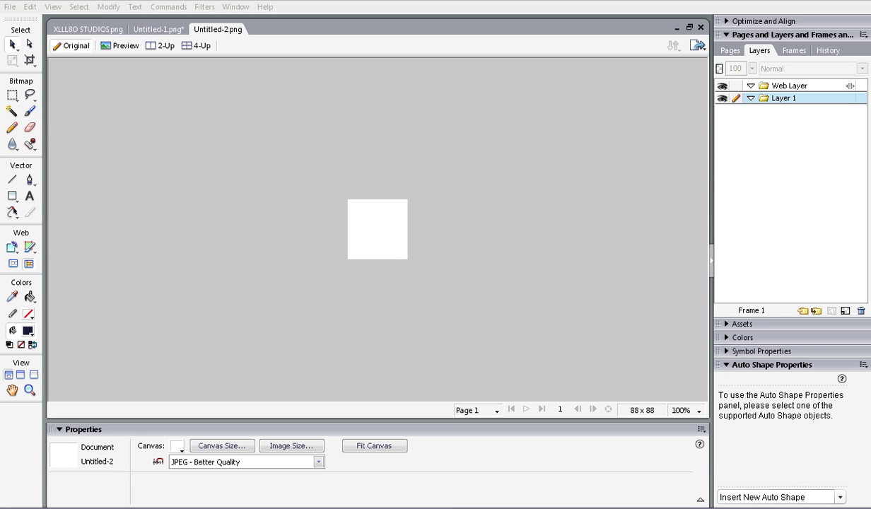
# Create a new 88×88 pixel, 72 resolution document with a white canvas (Untitled-3)
pyautogui.click(116, 1)
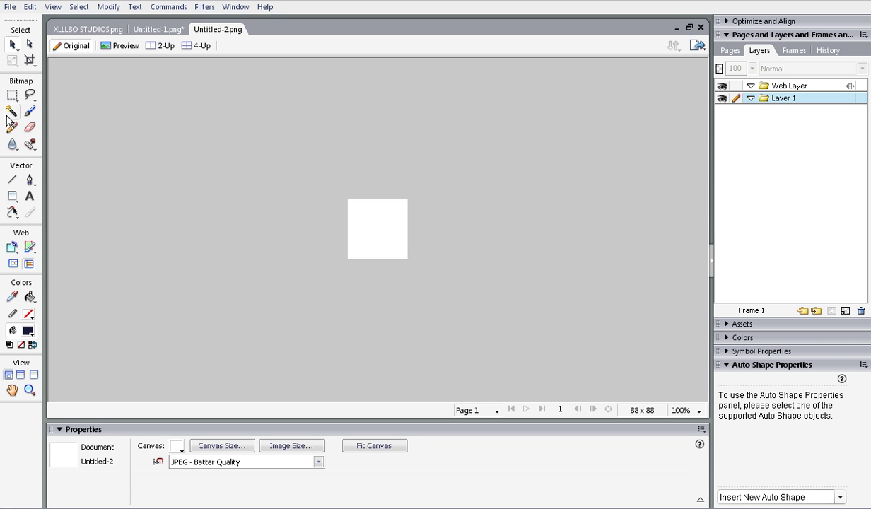
pyautogui.click(10, 7)
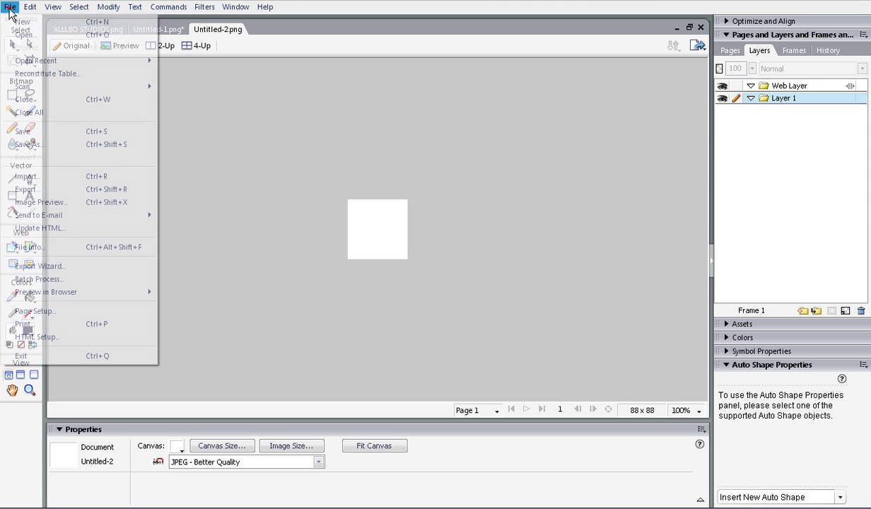
pyautogui.click(21, 22)
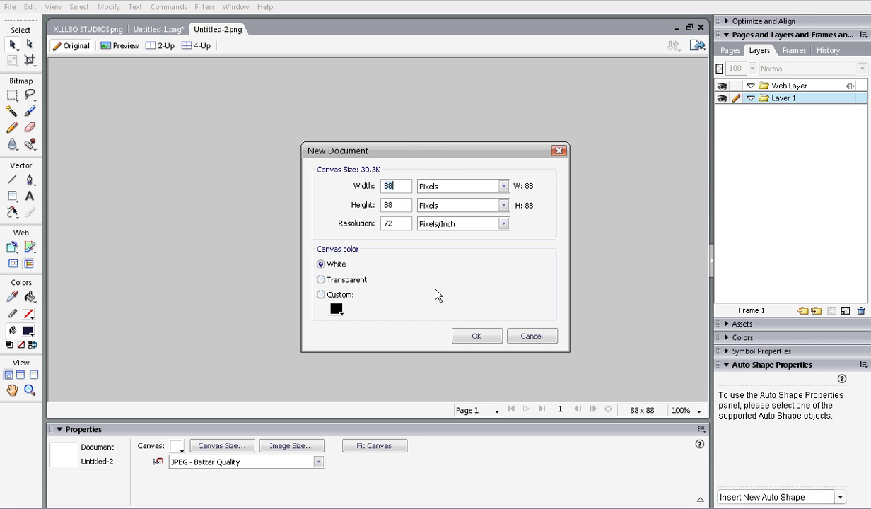
pyautogui.click(479, 340)
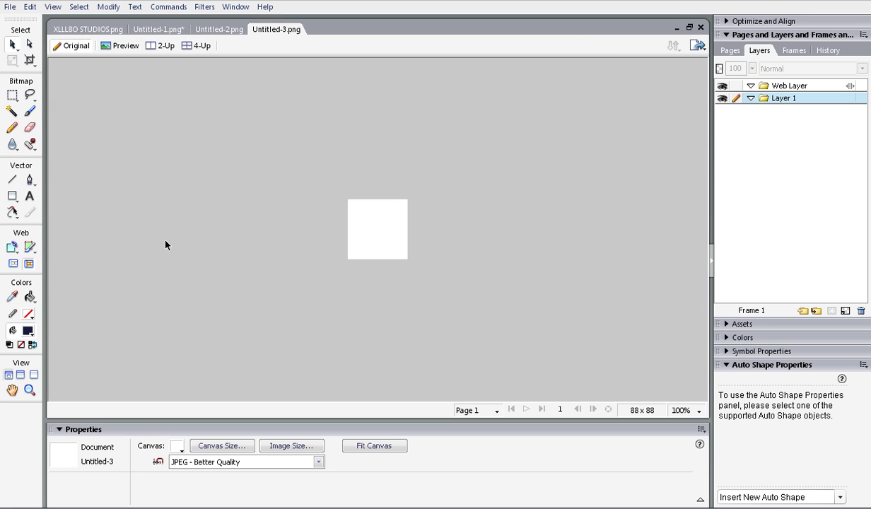
# Glance at the auto shapes list, dismiss it, and switch to the Text tool
pyautogui.click(791, 499)
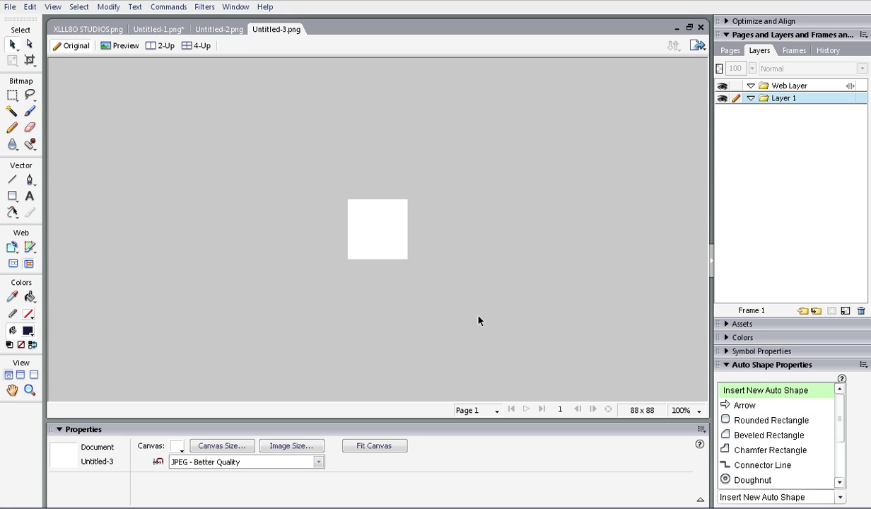
pyautogui.click(862, 417)
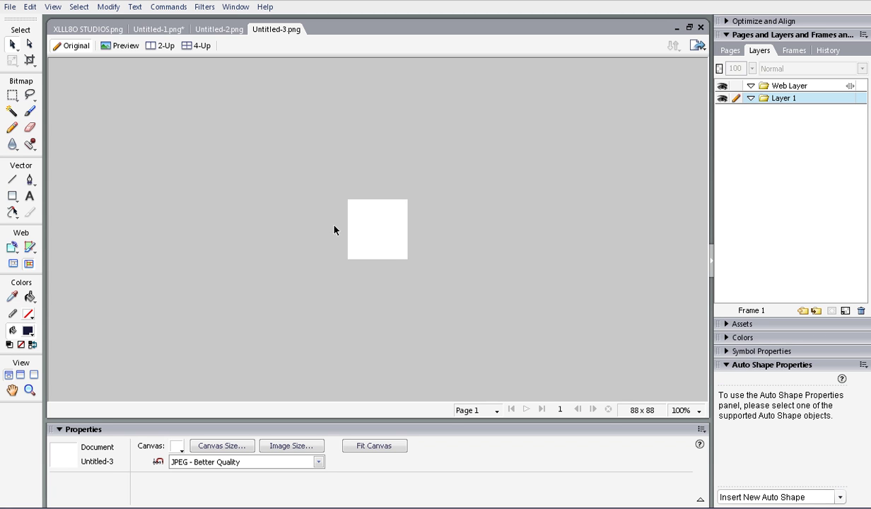
pyautogui.click(29, 197)
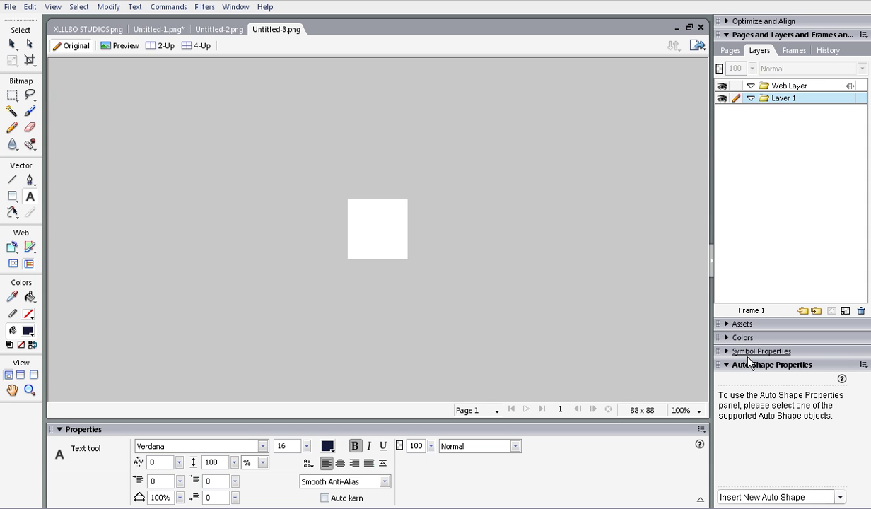
# Bring up File > Open and pick the XLLL80 STUDIOS image to preview it
pyautogui.click(10, 7)
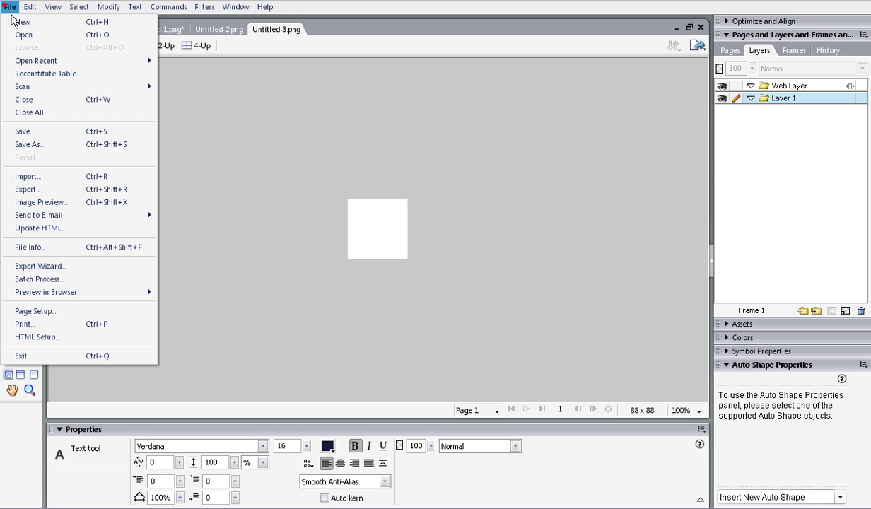
pyautogui.click(25, 34)
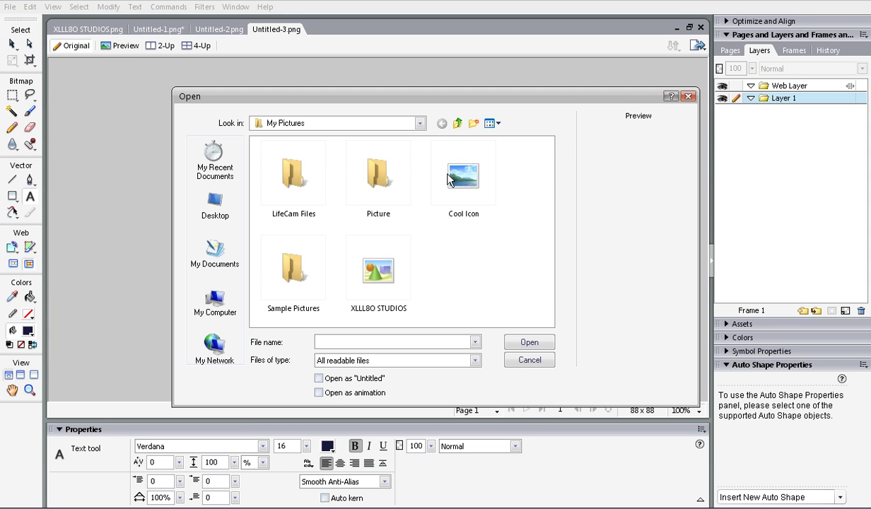
pyautogui.moveTo(452, 308); pyautogui.dragTo(339, 244)
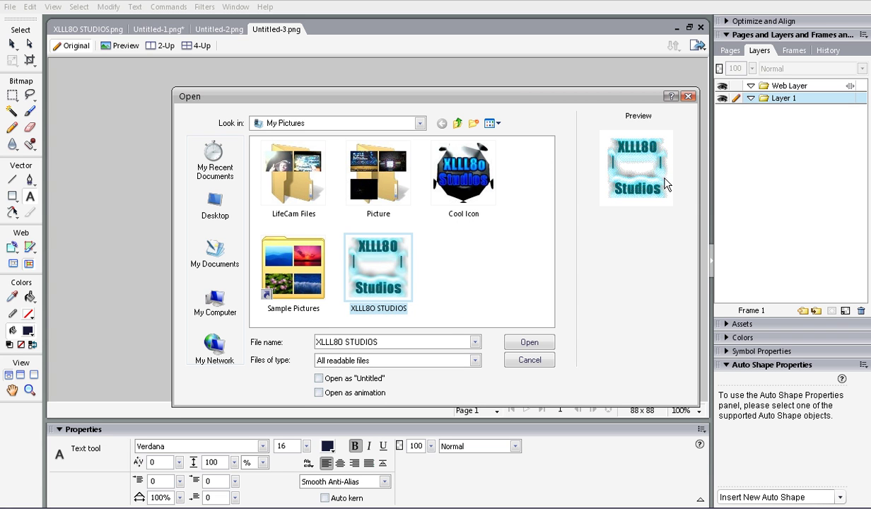
# Cancel the Open dialog and type LOGO, then Studios on a lower line, in a canvas text box
pyautogui.click(541, 360)
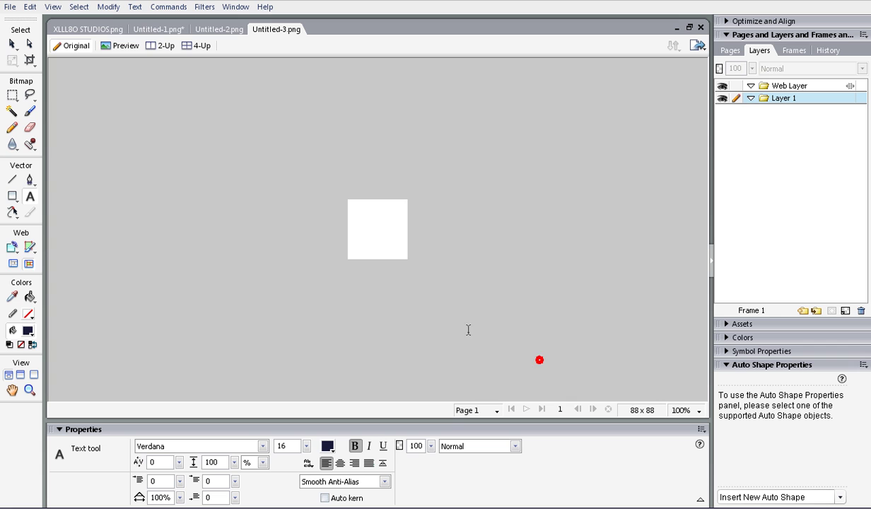
pyautogui.click(355, 210)
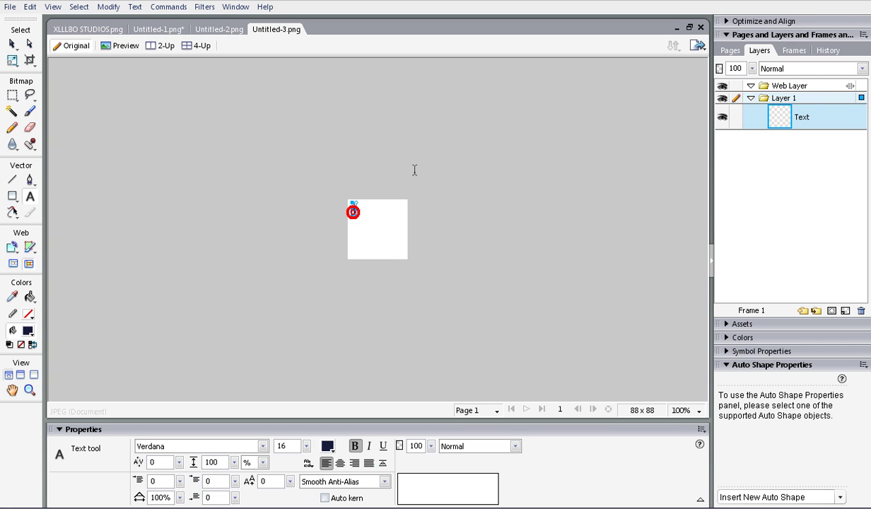
pyautogui.write('LOGO')
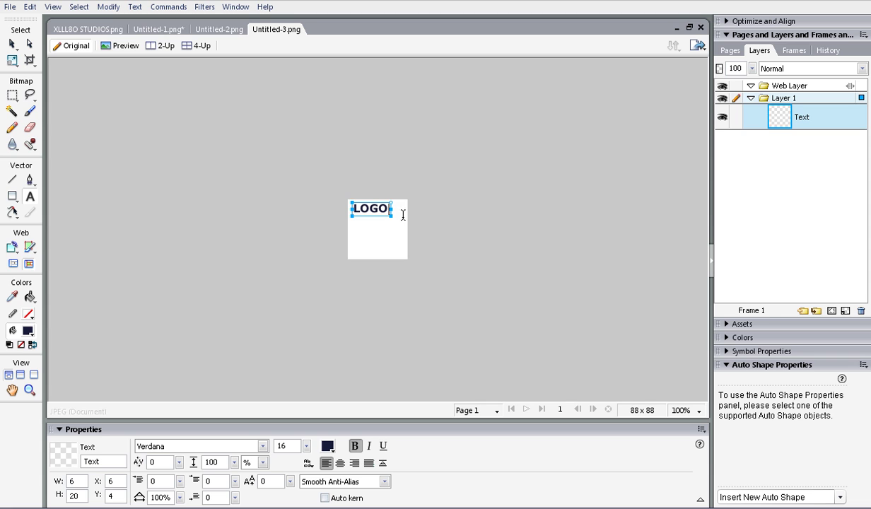
pyautogui.click(387, 208)
pyautogui.click(357, 208)
pyautogui.moveTo(400, 217); pyautogui.dragTo(399, 249)
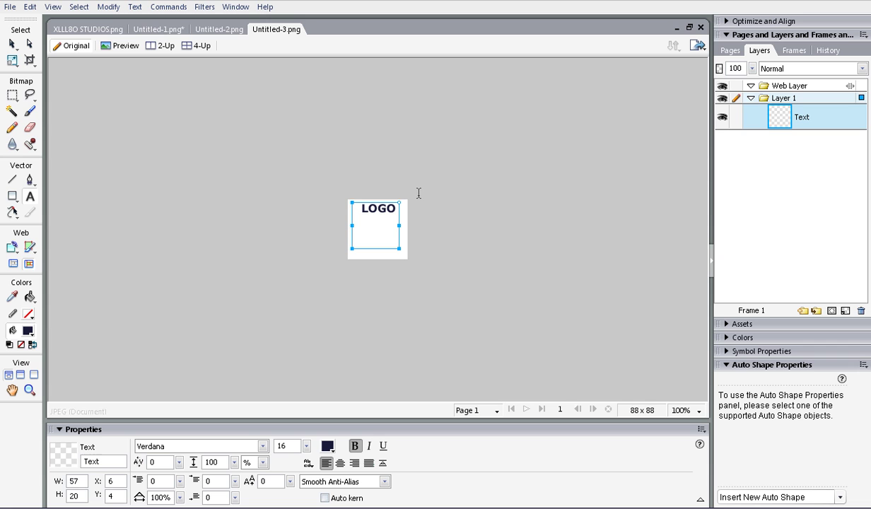
pyautogui.write('Studios')
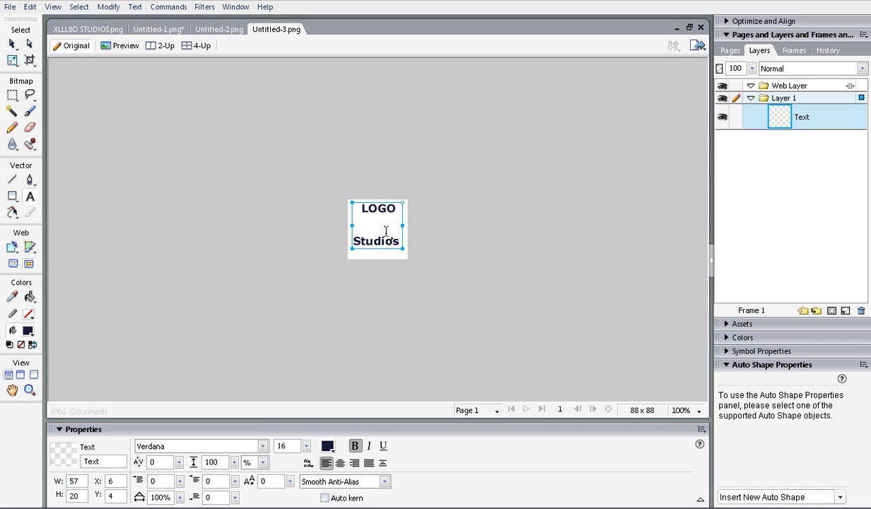
# Select all the text, center-align both lines, and reselect the LOGO Studios text
pyautogui.click(352, 243)
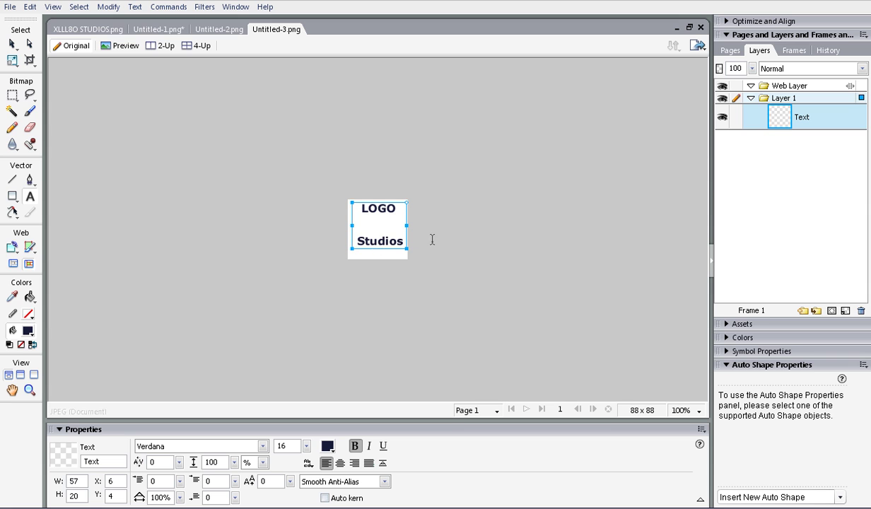
pyautogui.doubleClick(400, 244)
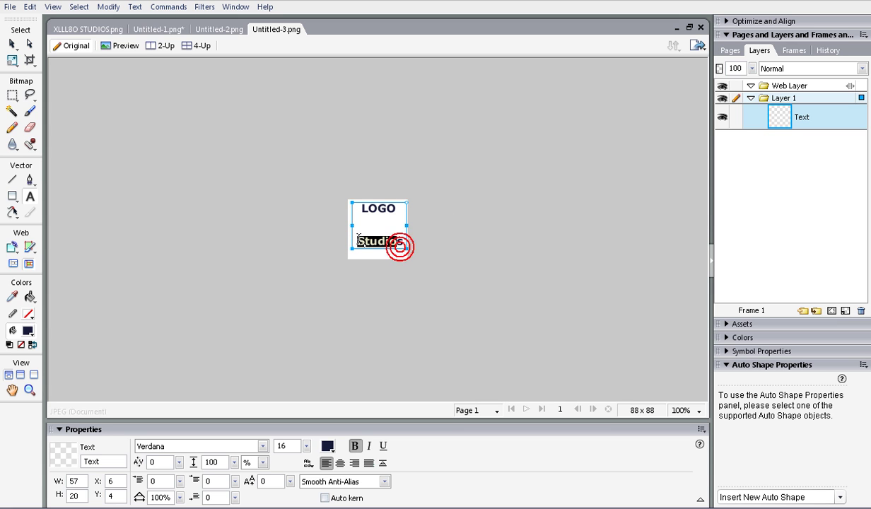
pyautogui.hotkey('ctrl', 'a')
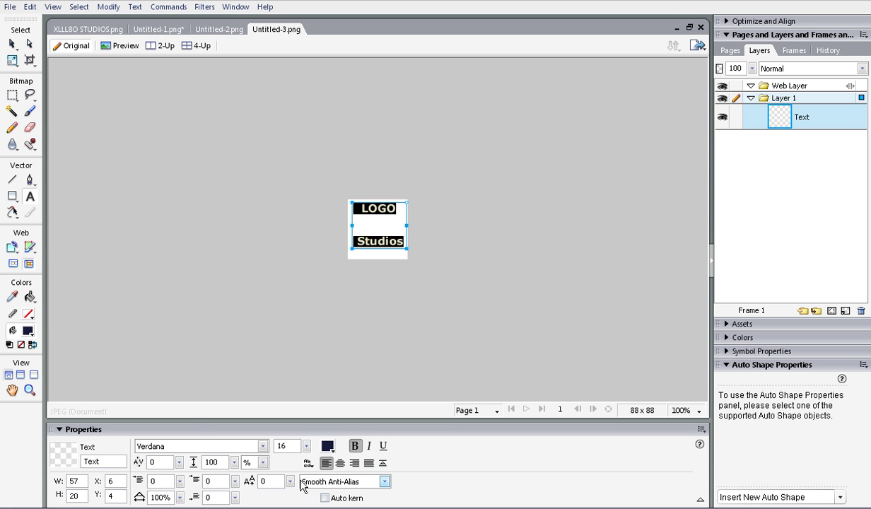
pyautogui.click(338, 463)
pyautogui.click(375, 230)
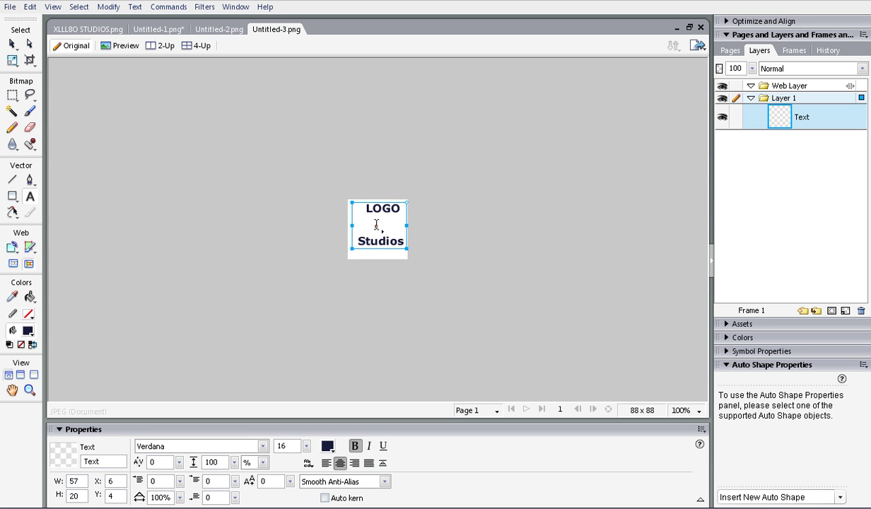
pyautogui.moveTo(364, 213)
pyautogui.mouseDown()
pyautogui.moveTo(369, 241)
pyautogui.moveTo(397, 249)
pyautogui.moveTo(402, 243)
pyautogui.moveTo(363, 195)
pyautogui.mouseUp()
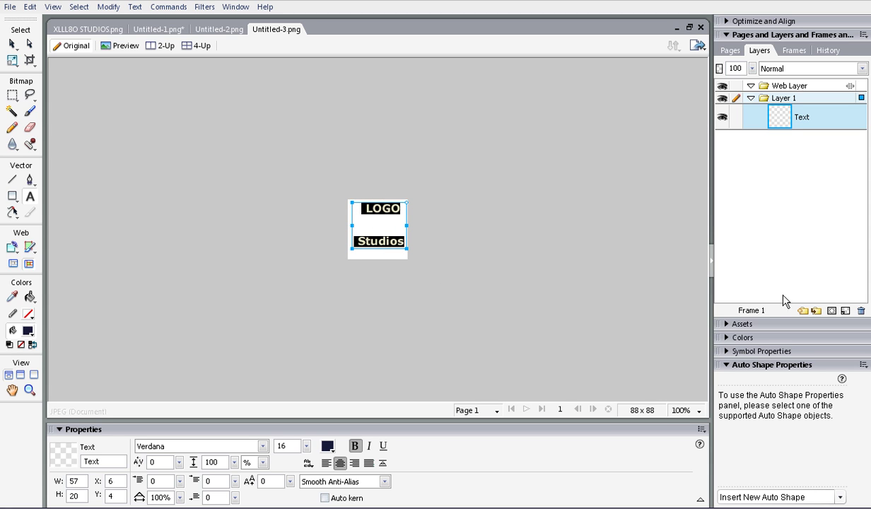
# Apply the Text Effect Small 006 style from Assets > Styles to the text
pyautogui.click(745, 324)
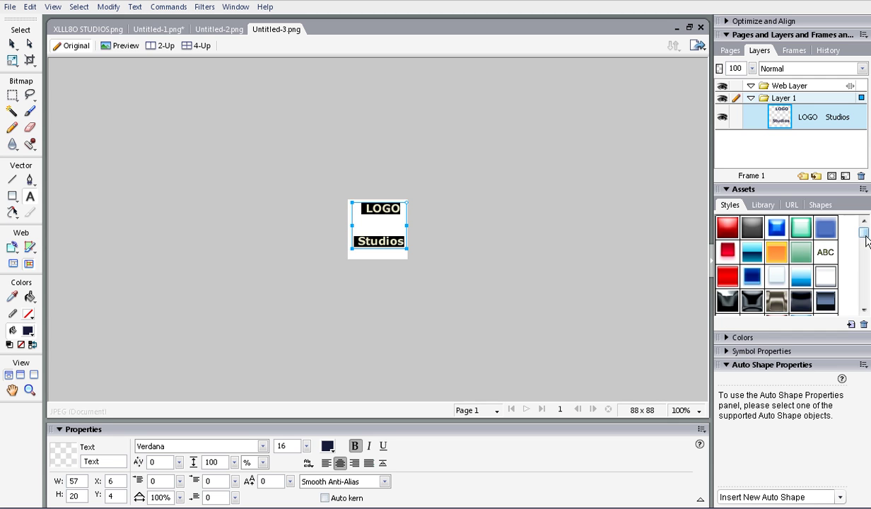
pyautogui.scroll(-2, 864, 236)
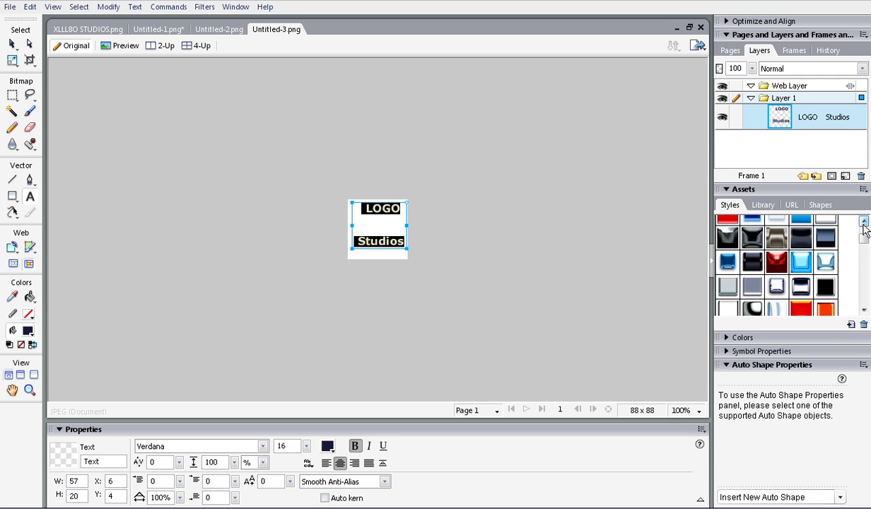
pyautogui.moveTo(863, 239); pyautogui.dragTo(864, 273)
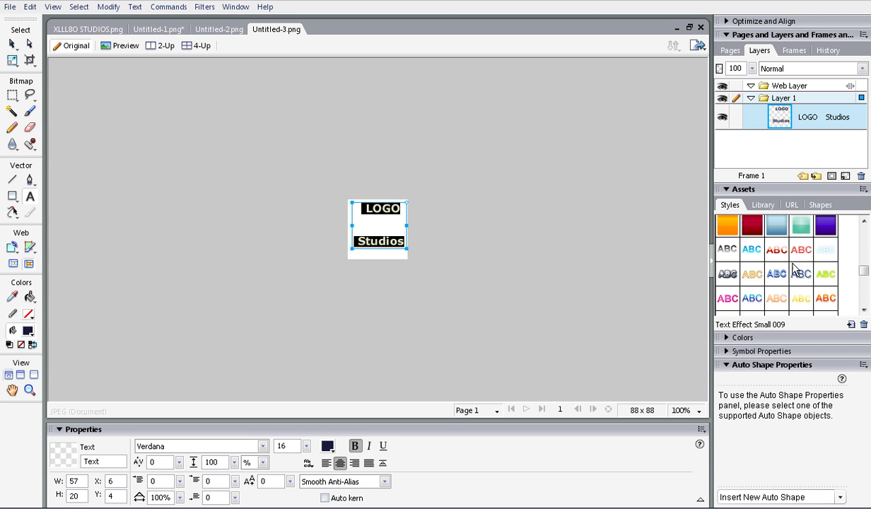
pyautogui.doubleClick(730, 278)
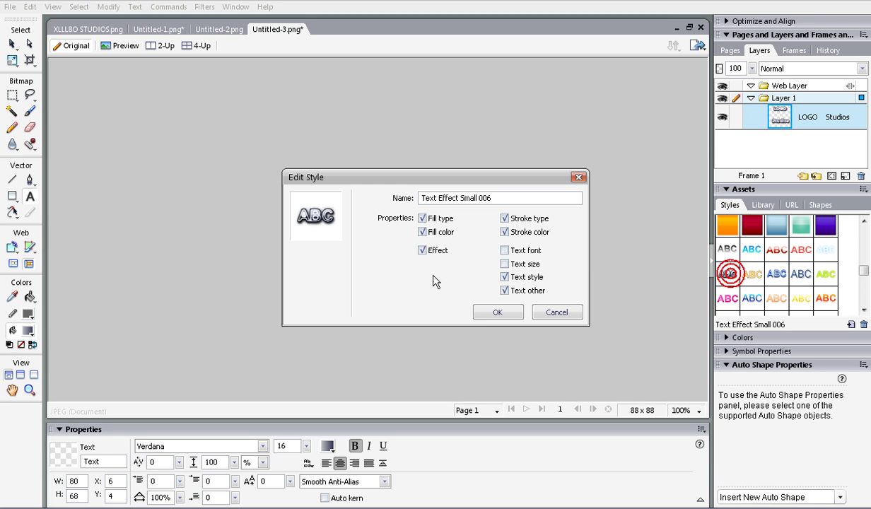
pyautogui.click(503, 312)
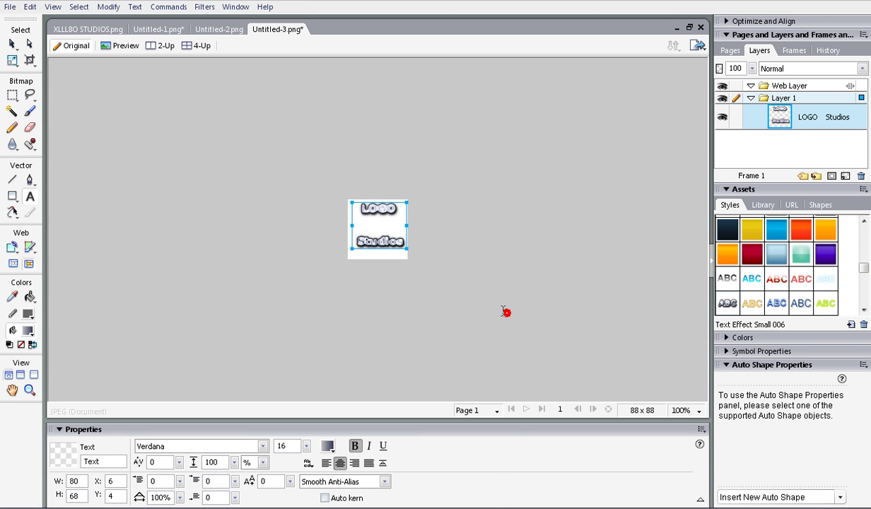
# Reselect all of the LOGO Studios text
pyautogui.click(409, 246)
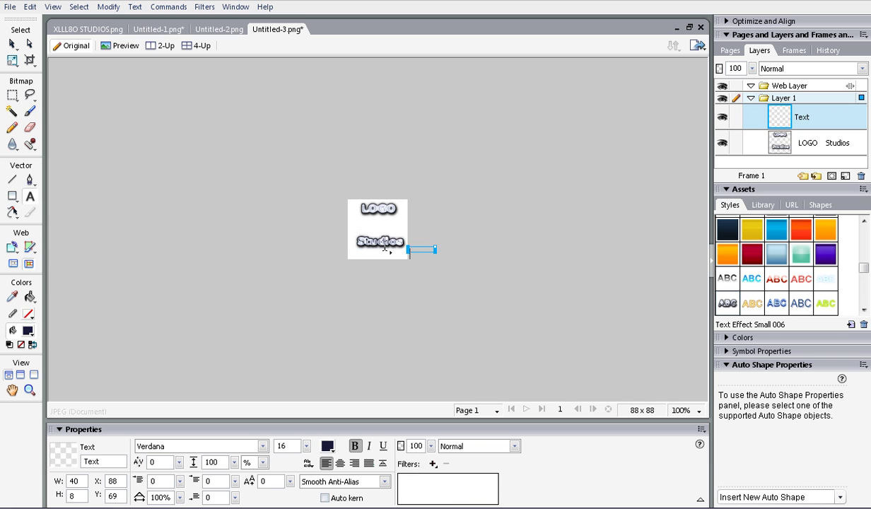
pyautogui.click(376, 244)
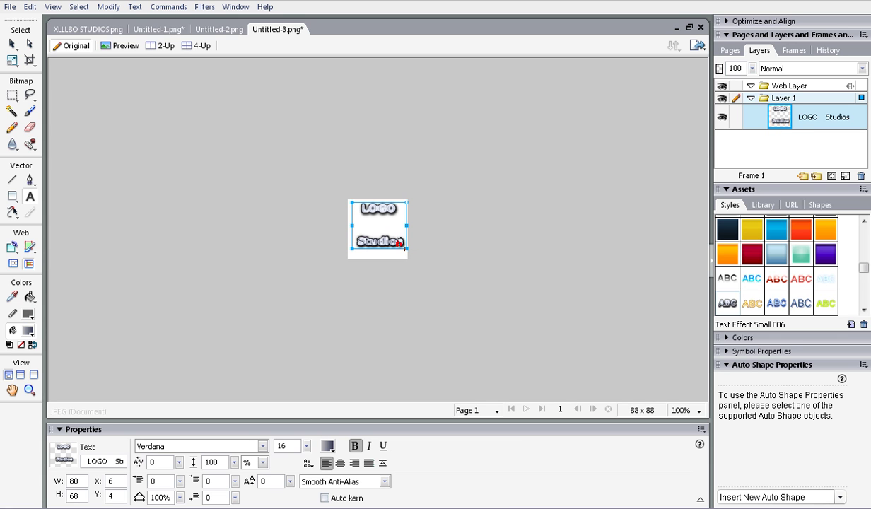
pyautogui.moveTo(400, 242); pyautogui.dragTo(348, 208)
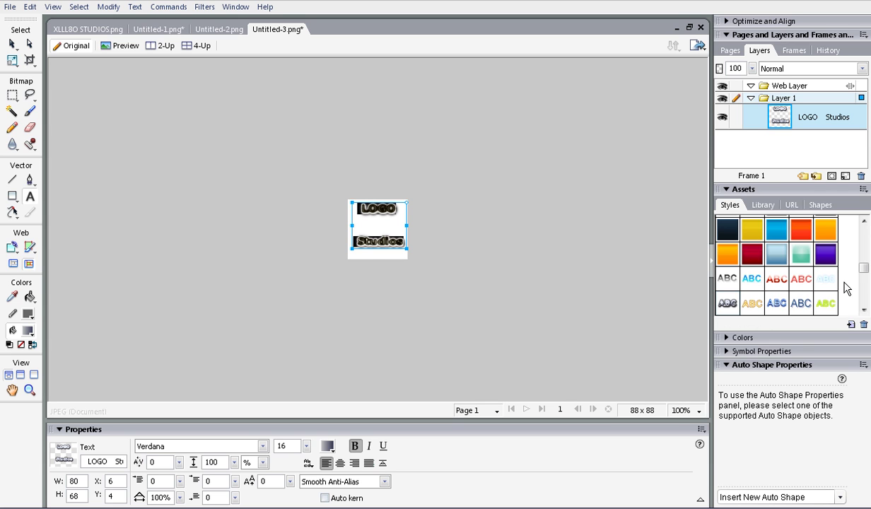
pyautogui.moveTo(863, 268); pyautogui.dragTo(867, 281)
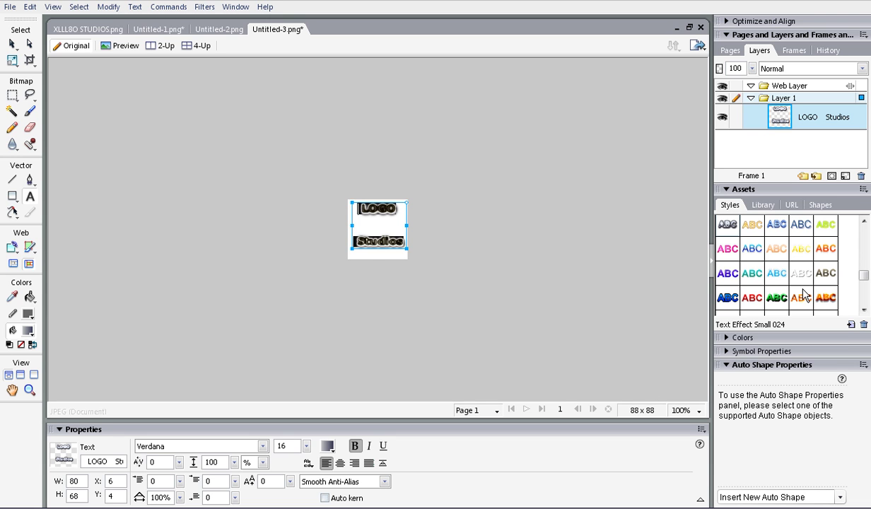
# Try the green Text Effect Small 023, a pink style and blue Text Effect Large 004, undoing the blue
pyautogui.doubleClick(777, 298)
pyautogui.click(496, 313)
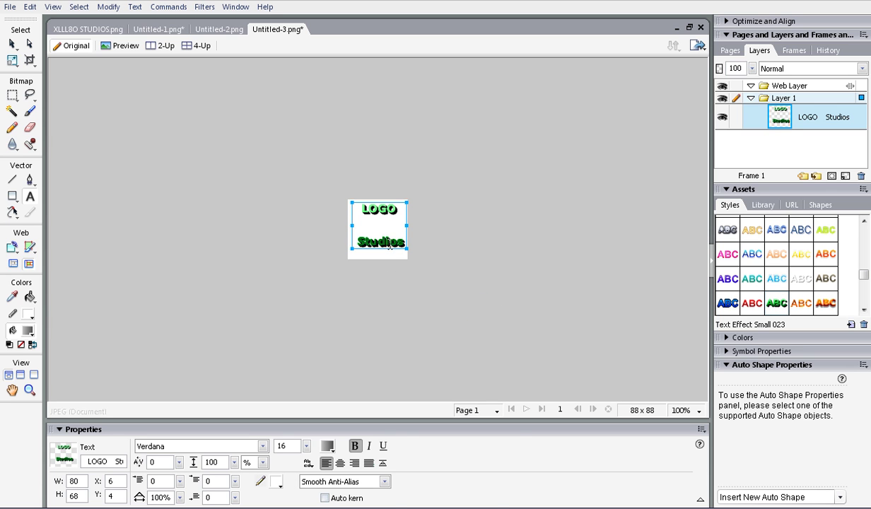
pyautogui.moveTo(409, 250); pyautogui.dragTo(354, 205)
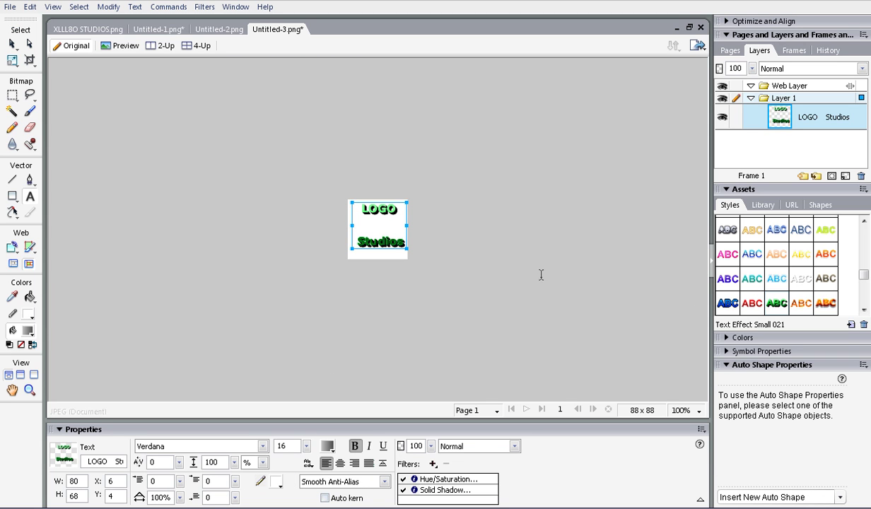
pyautogui.moveTo(405, 241); pyautogui.dragTo(399, 242)
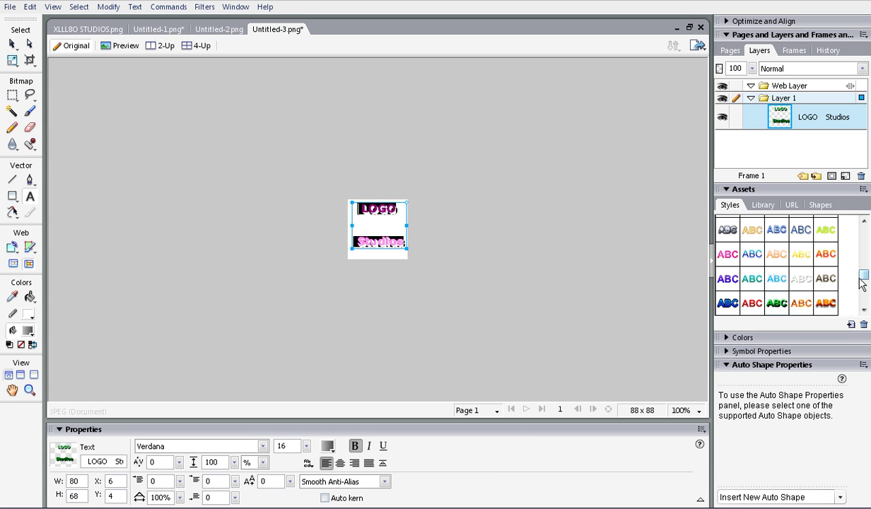
pyautogui.moveTo(864, 276); pyautogui.dragTo(864, 292)
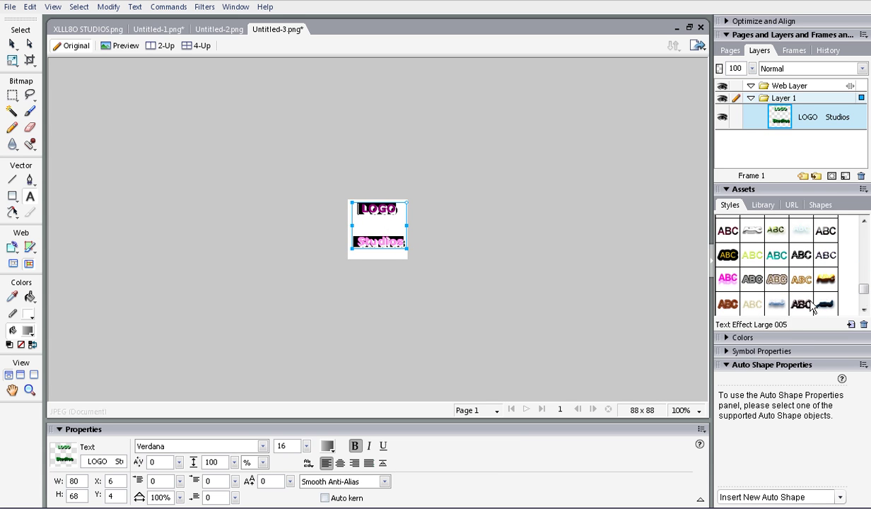
pyautogui.click(751, 301)
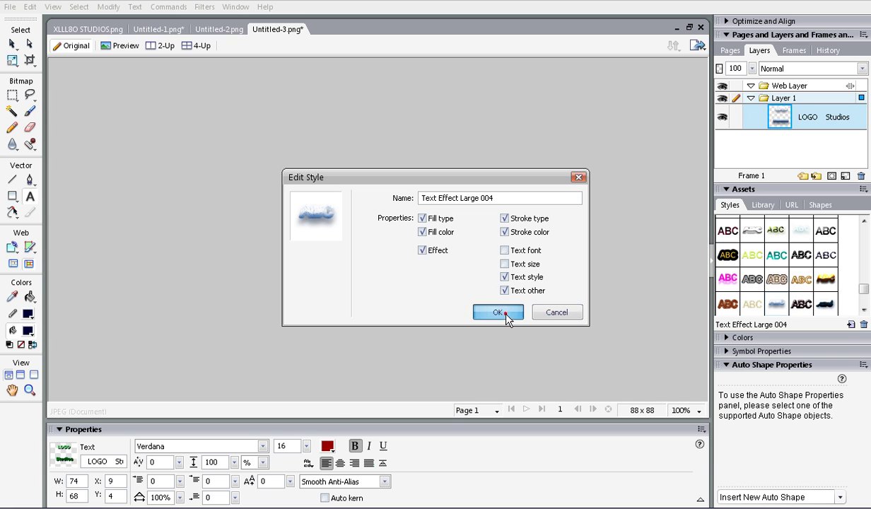
pyautogui.click(500, 312)
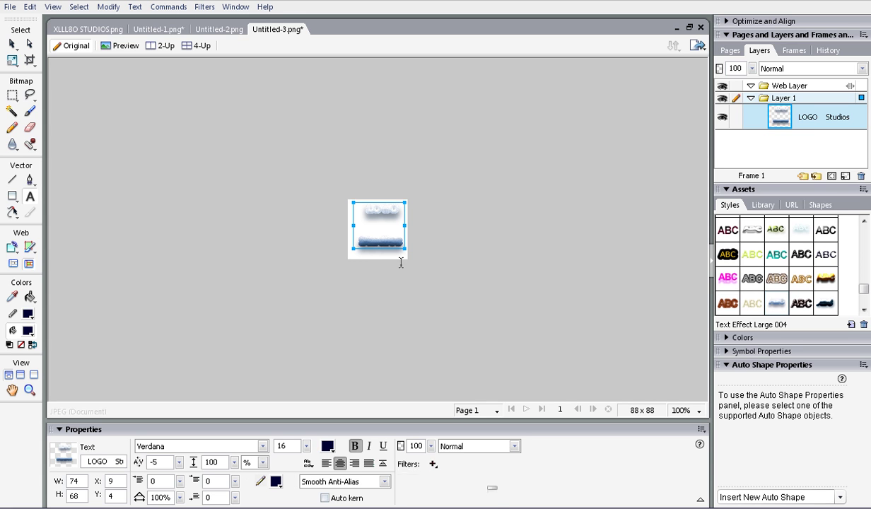
pyautogui.hotkey('ctrl', 'z')
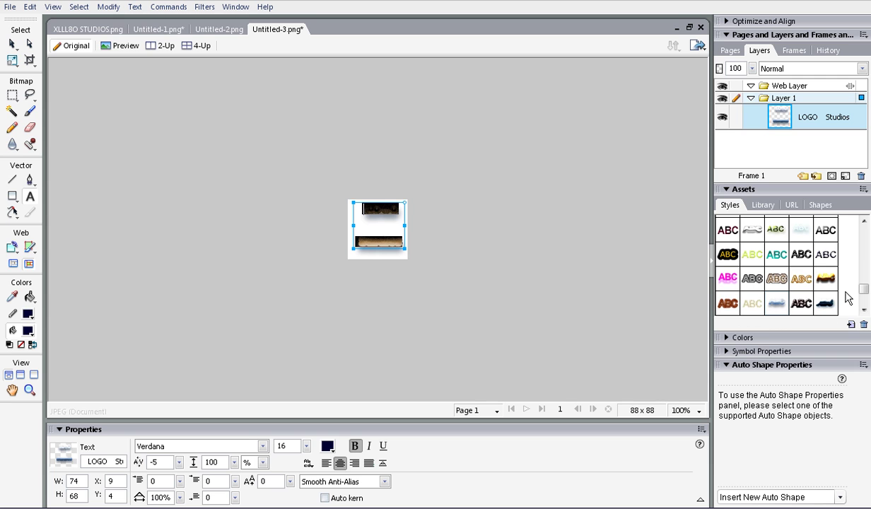
# Apply the Text Effect Large 016 style to the logo text
pyautogui.moveTo(863, 283); pyautogui.dragTo(861, 300)
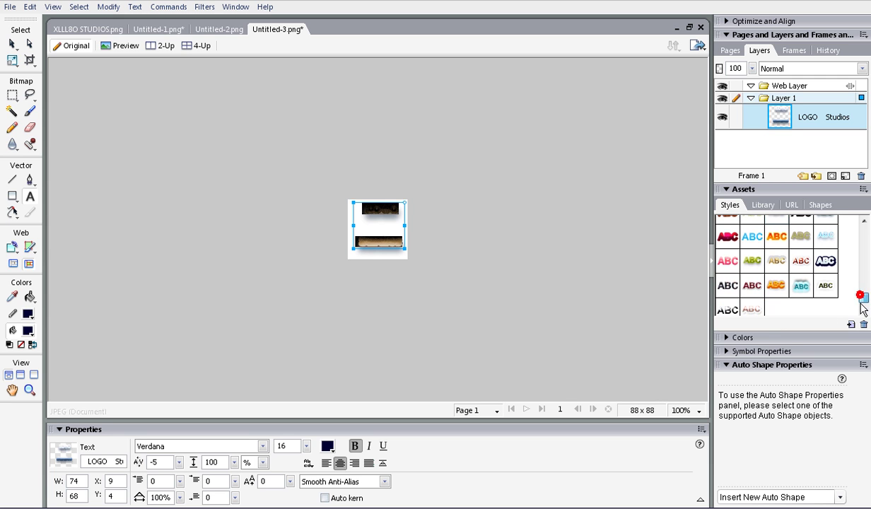
pyautogui.click(826, 261)
pyautogui.doubleClick(826, 262)
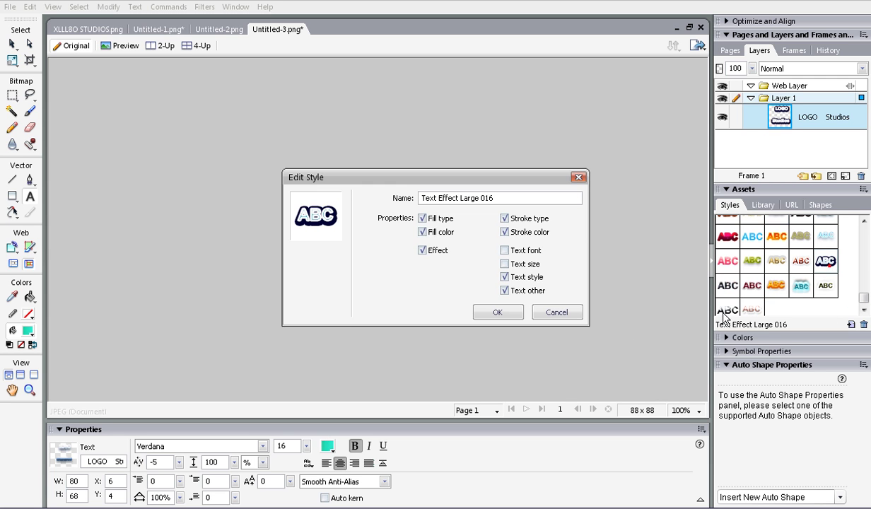
pyautogui.click(502, 312)
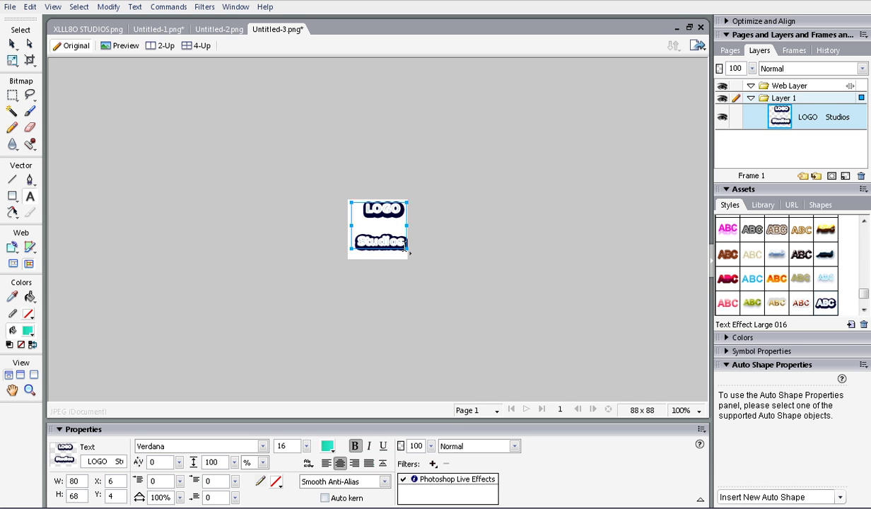
# Narrow the text box to 75×84 so Studios wraps, then reselect both lines
pyautogui.moveTo(406, 248)
pyautogui.mouseDown()
pyautogui.moveTo(394, 252)
pyautogui.moveTo(404, 259)
pyautogui.mouseUp()
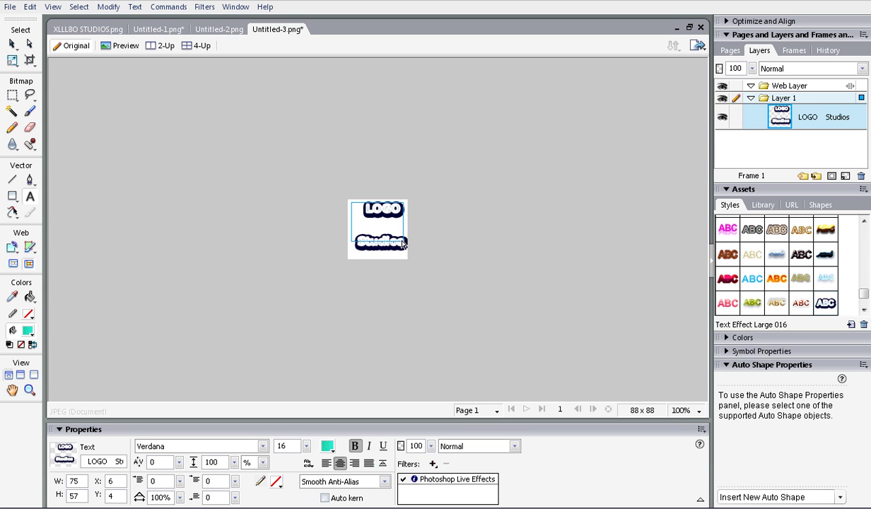
pyautogui.click(476, 261)
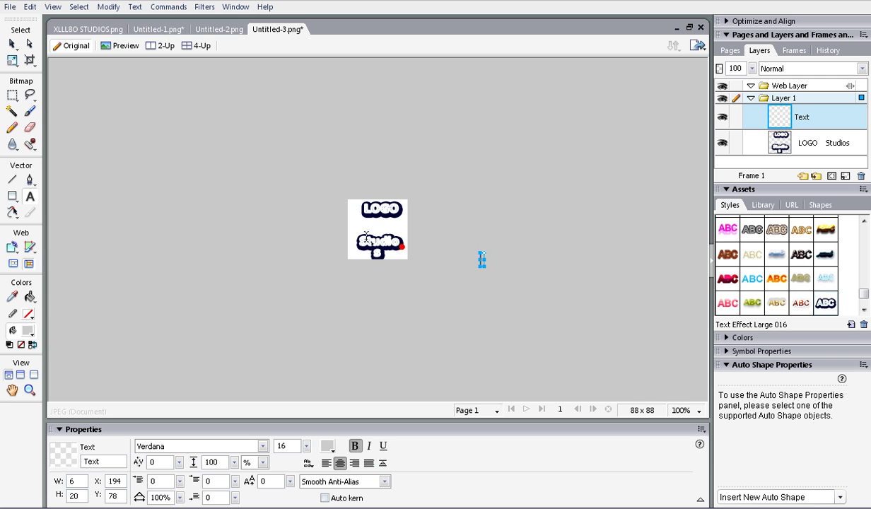
pyautogui.click(354, 228)
pyautogui.moveTo(382, 255); pyautogui.dragTo(330, 193)
pyautogui.moveTo(863, 286); pyautogui.dragTo(862, 294)
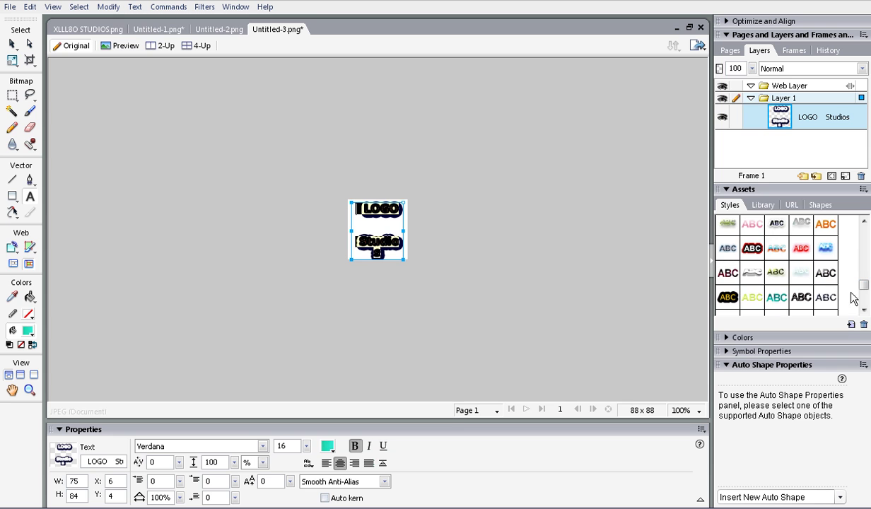
# Look through the File menu, close it, and expand the symbol properties section
pyautogui.click(8, 7)
pyautogui.moveTo(29, 9)
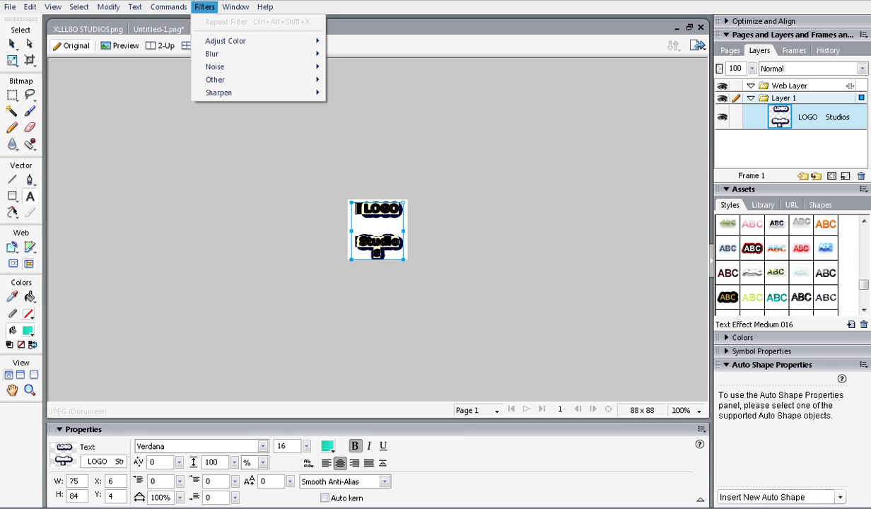
pyautogui.click(204, 7)
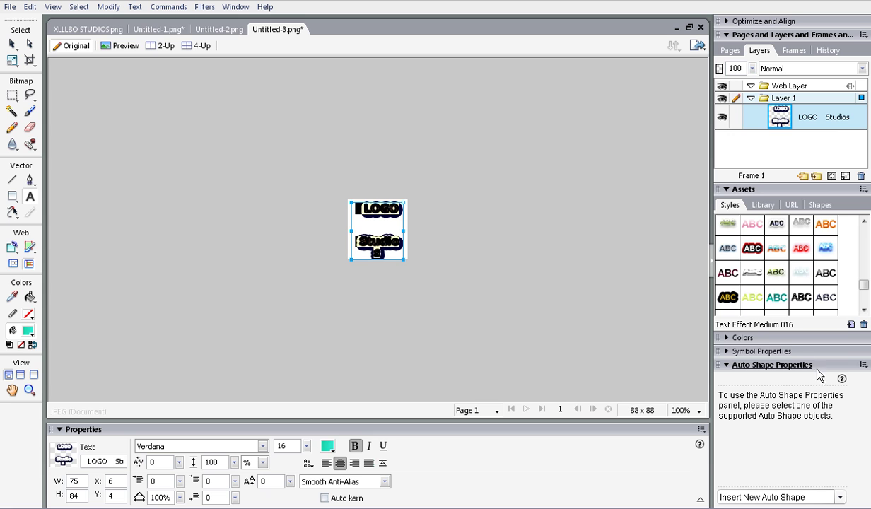
pyautogui.click(784, 351)
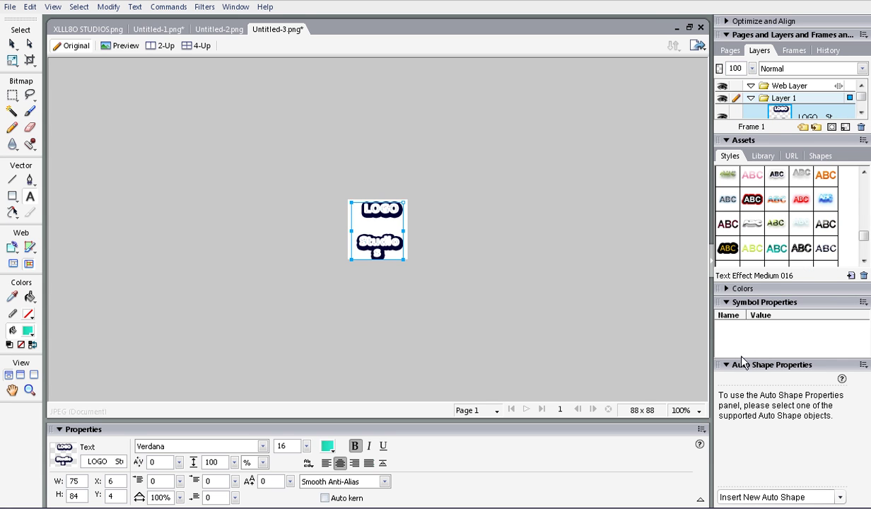
# Reselect the logo text and apply Text Effect Medium 014 with Inner Bevel, Curves and Gaussian Blur
pyautogui.click(385, 251)
pyautogui.click(566, 327)
pyautogui.click(754, 223)
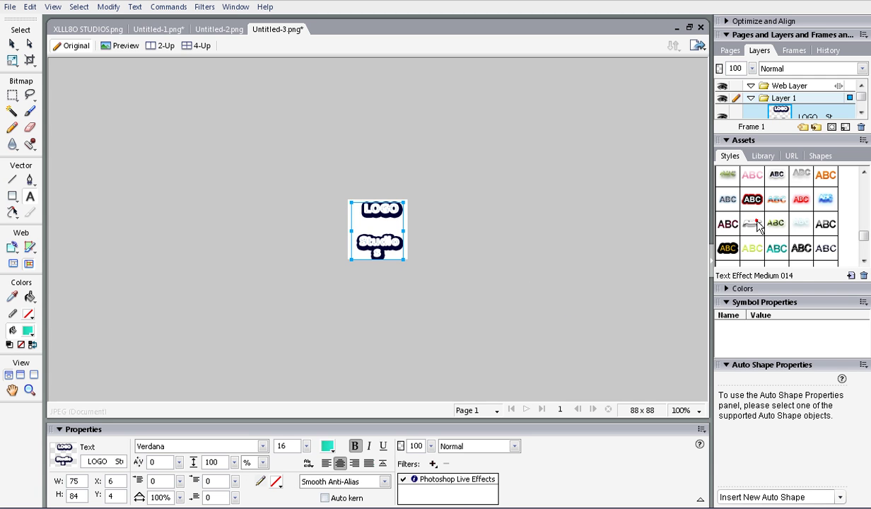
pyautogui.doubleClick(756, 225)
pyautogui.click(502, 310)
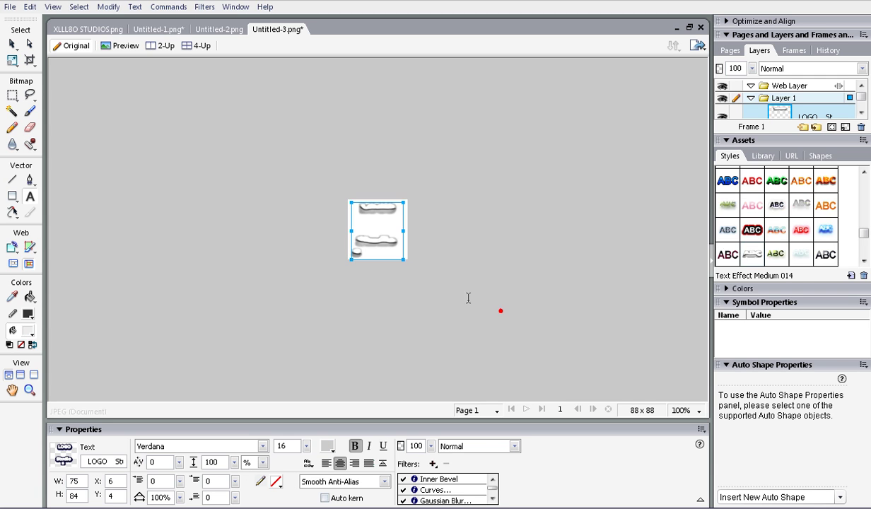